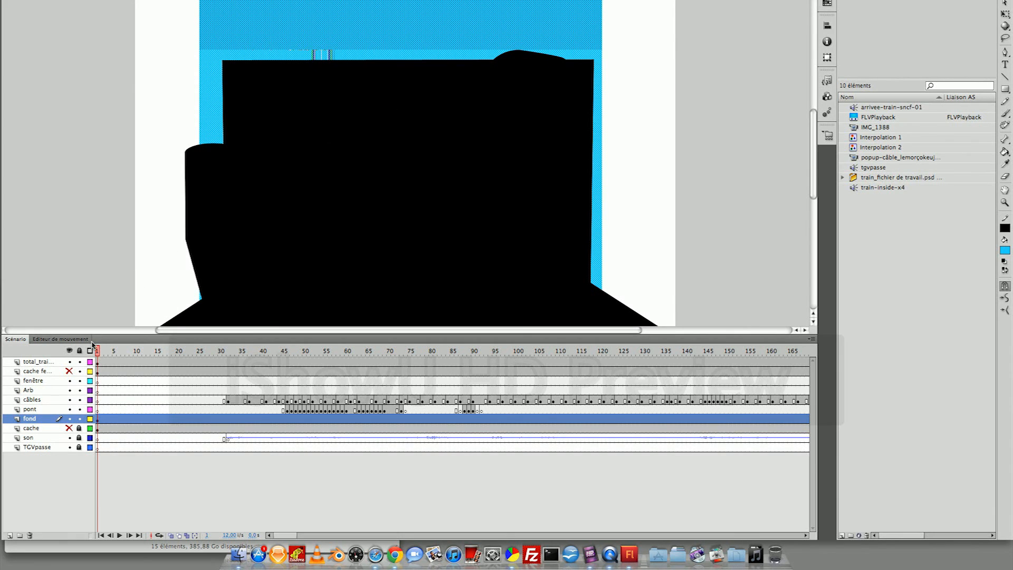
Step: Move the two cache layers below the son layer, place TGVpasse between fond and son, and show frame 50
left_click(46, 372)
left_click_drag(45, 372, 51, 444)
left_click(52, 418)
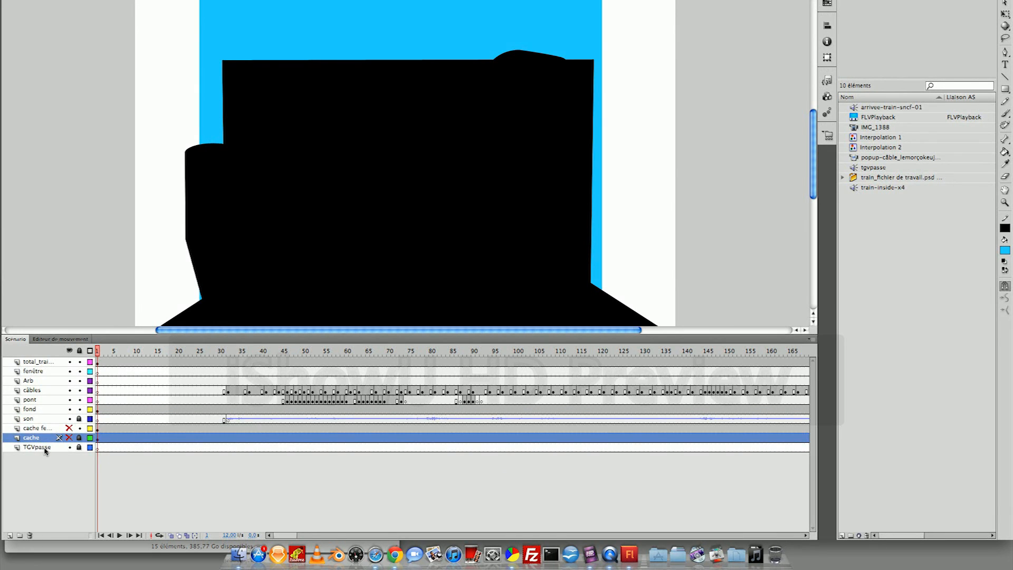
left_click(305, 351)
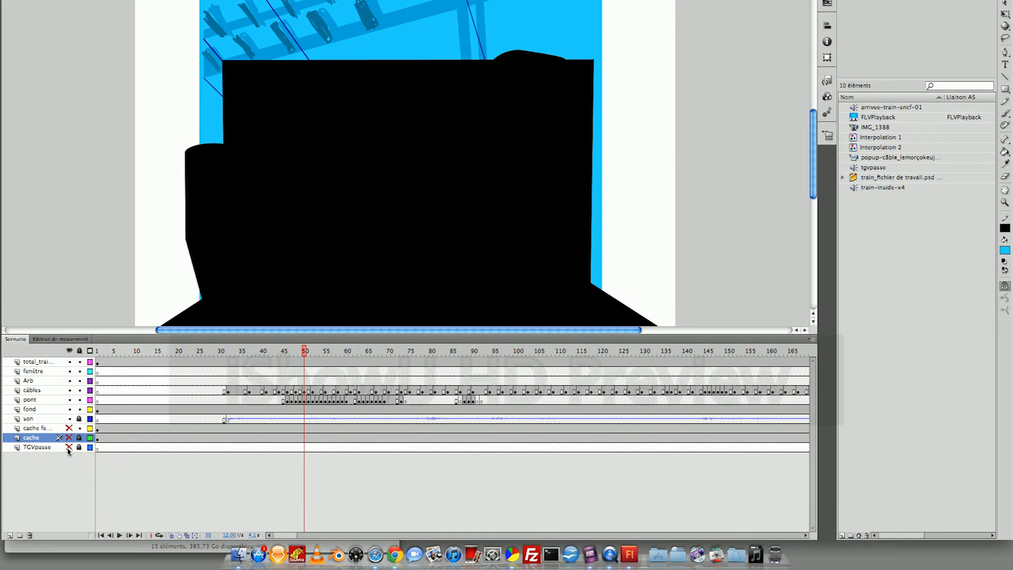
left_click_drag(37, 449, 37, 418)
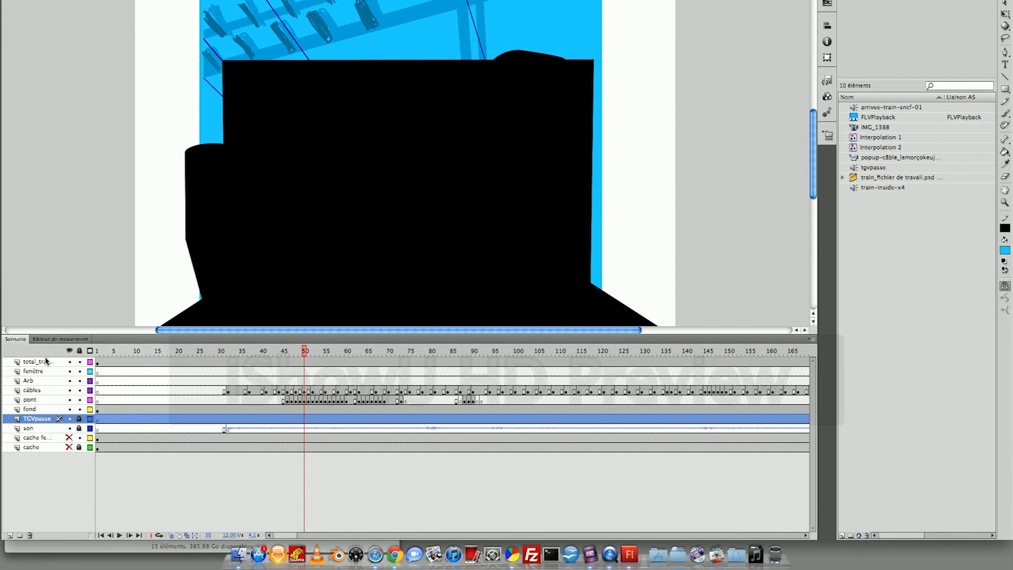
Step: Hide and reshow the total_train layer to check what it covers, and make all hidden layers visible
left_click(69, 363)
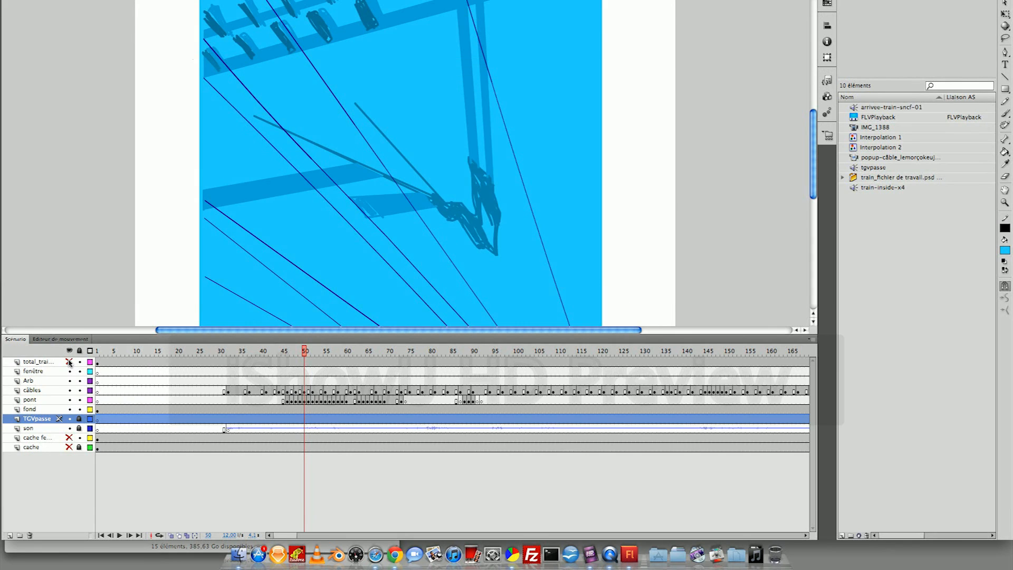
left_click(69, 363)
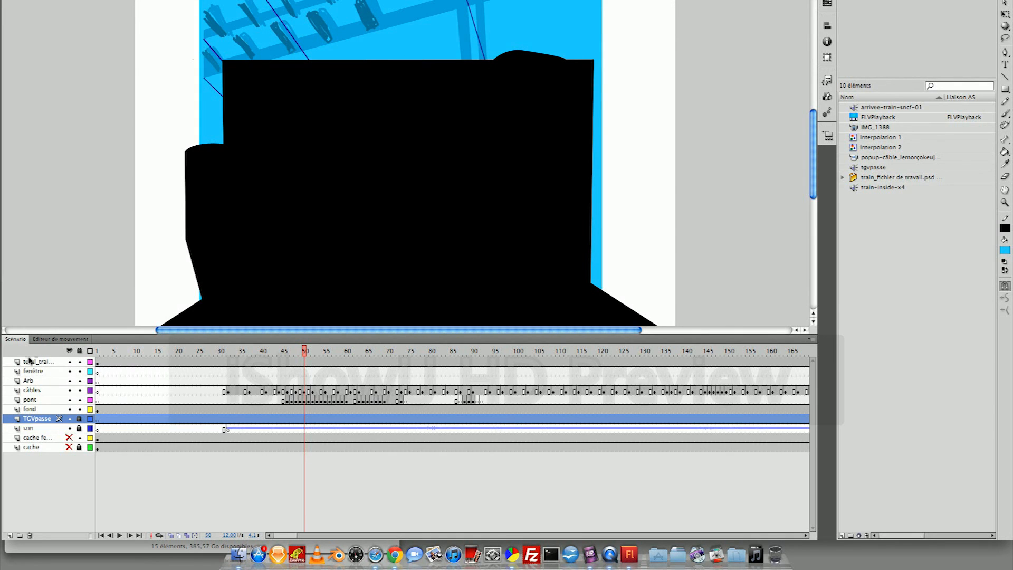
left_click(54, 362)
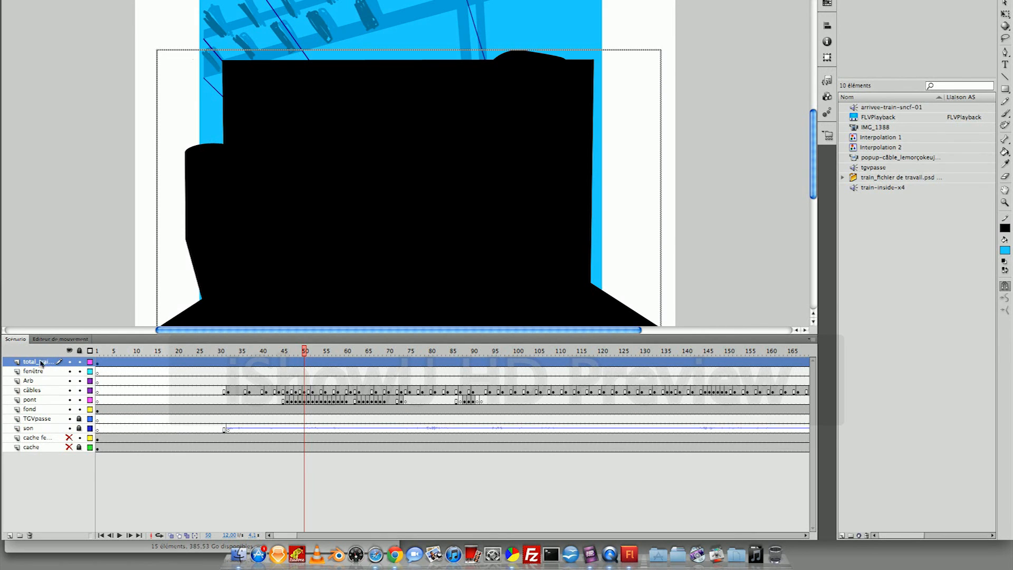
right_click(52, 361)
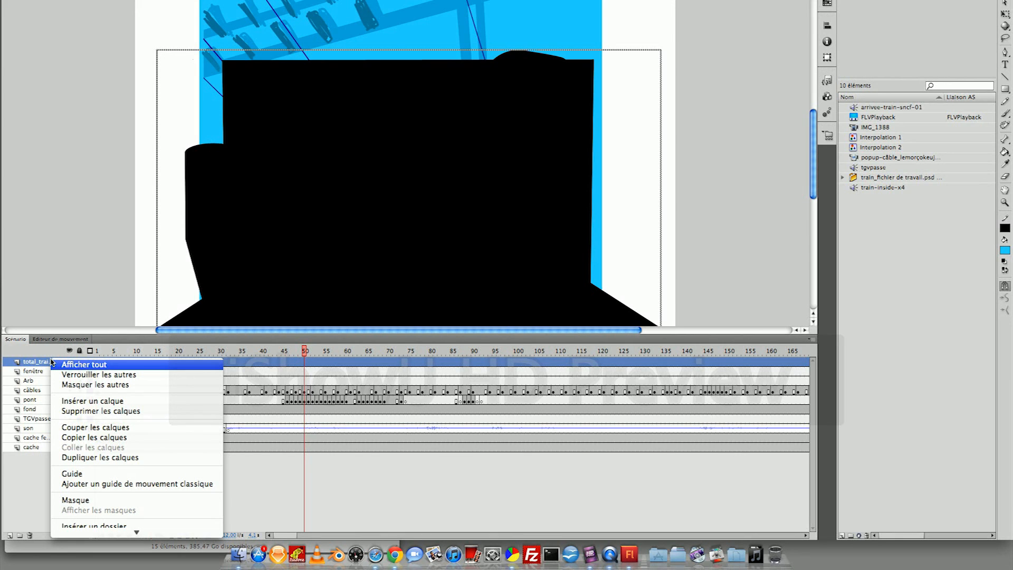
left_click(57, 365)
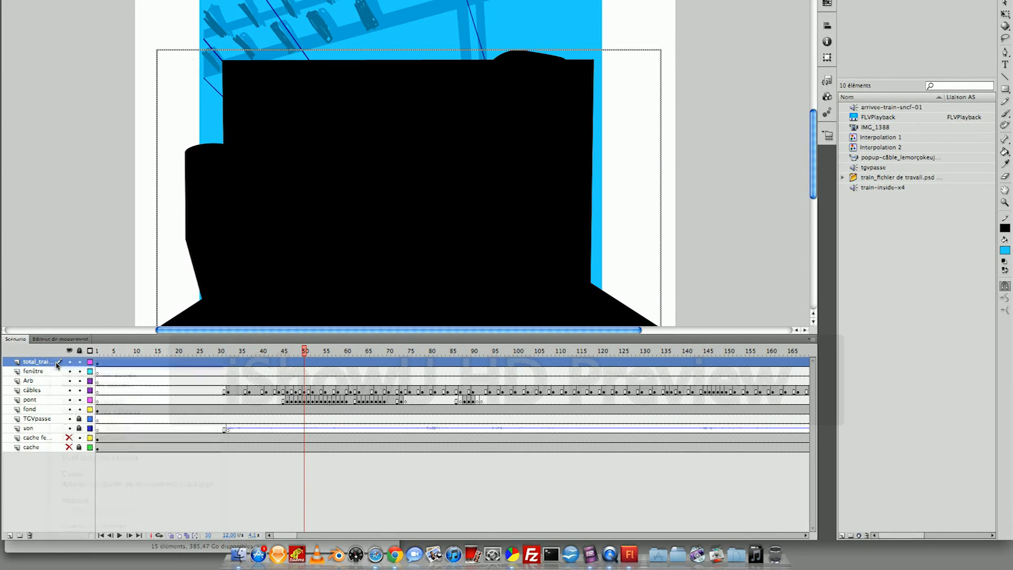
right_click(48, 362)
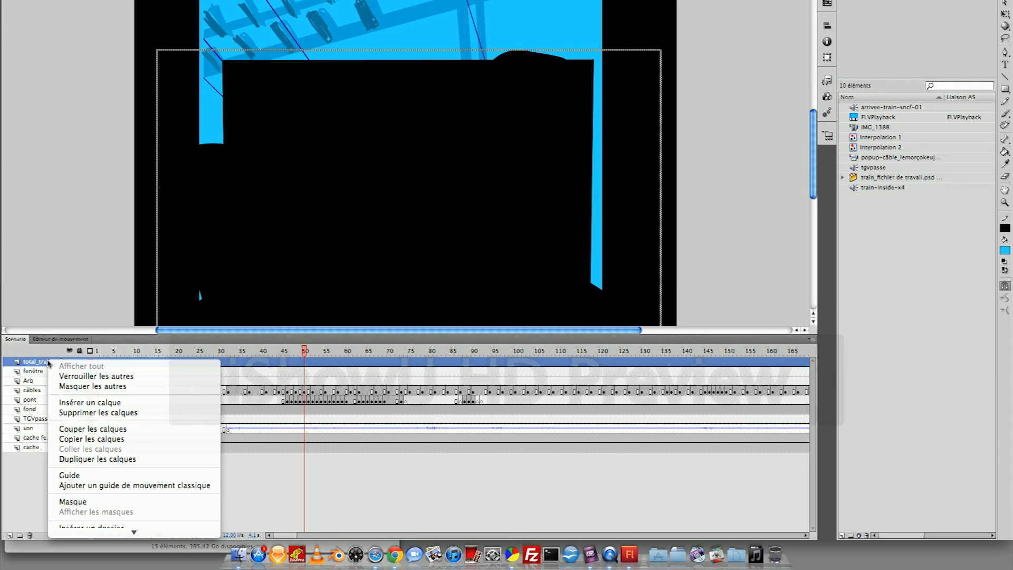
mouse_move(134, 534)
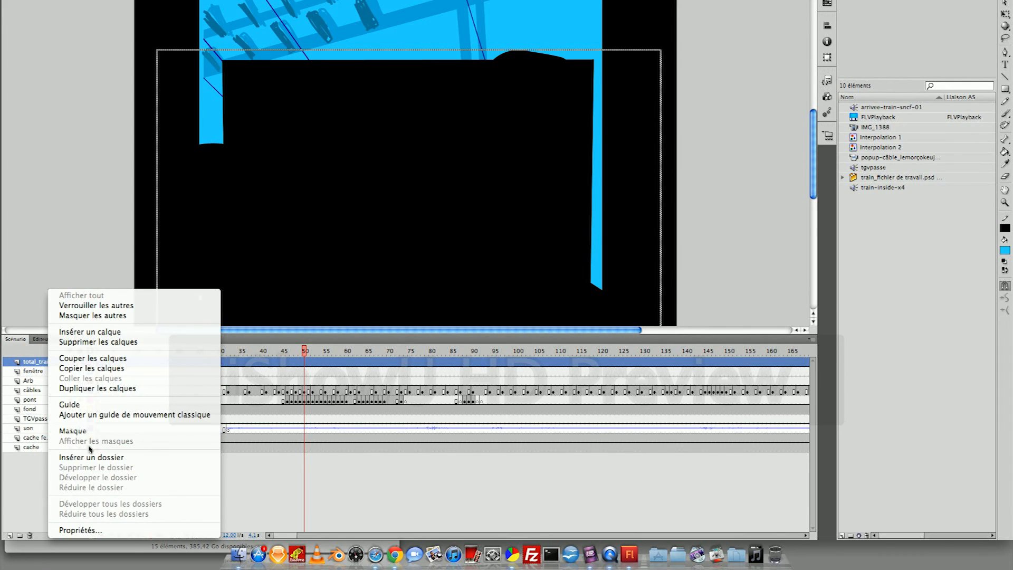
left_click(87, 532)
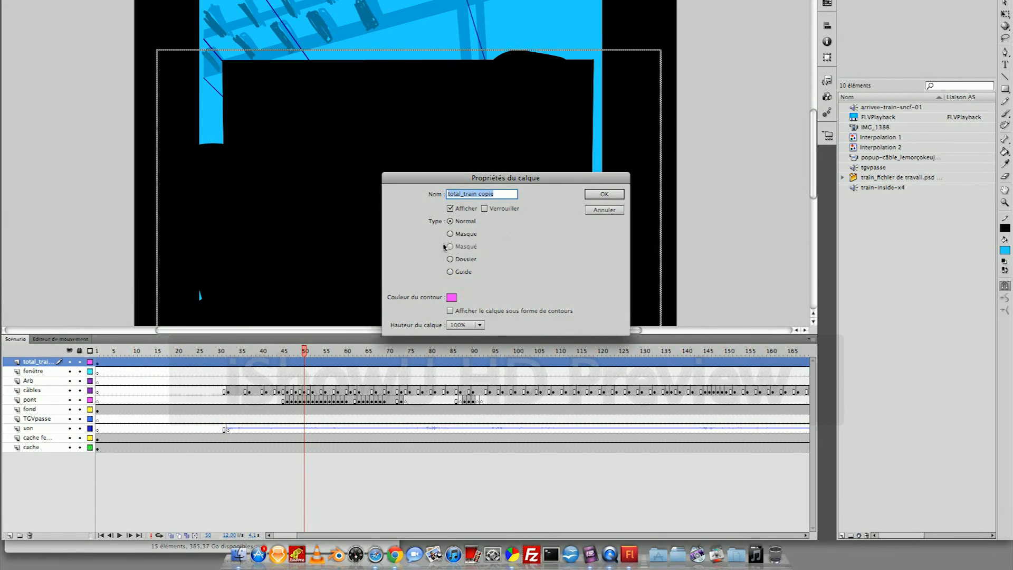
left_click(608, 211)
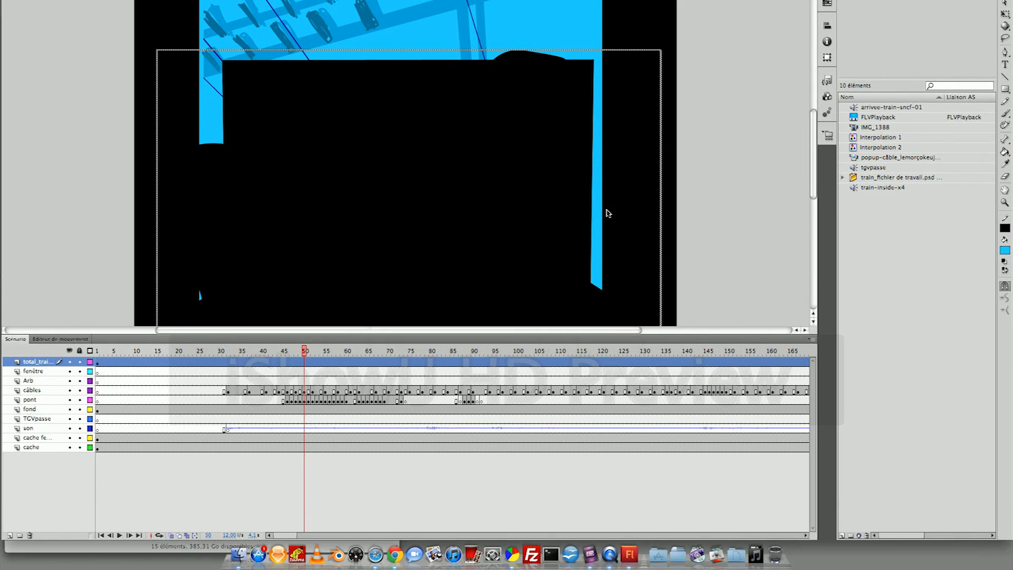
Step: Convert the total_train layer to a mask and nest the Arb, câbles, pont, fond and TGVpasse layers under it
right_click(41, 362)
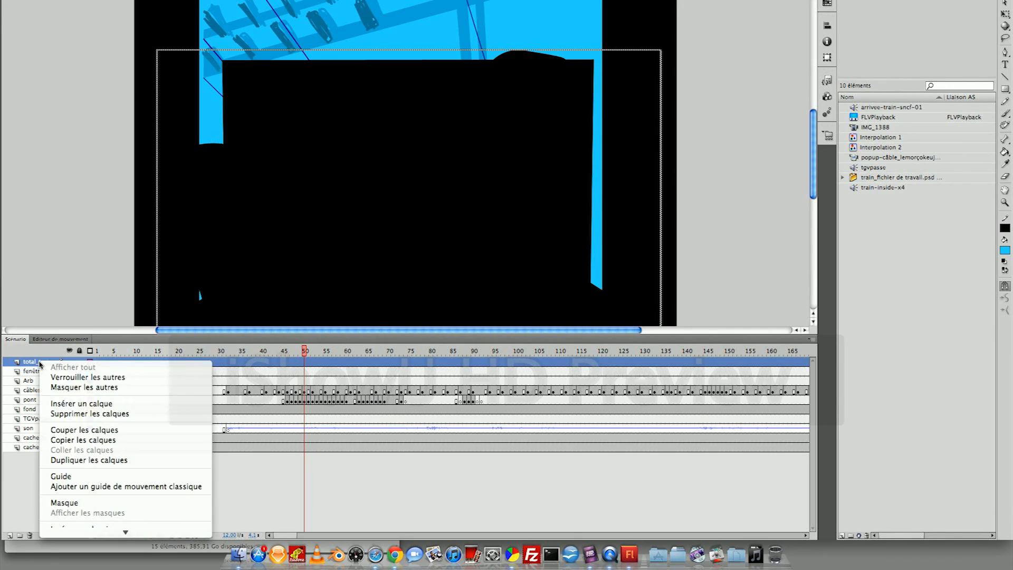
left_click(93, 503)
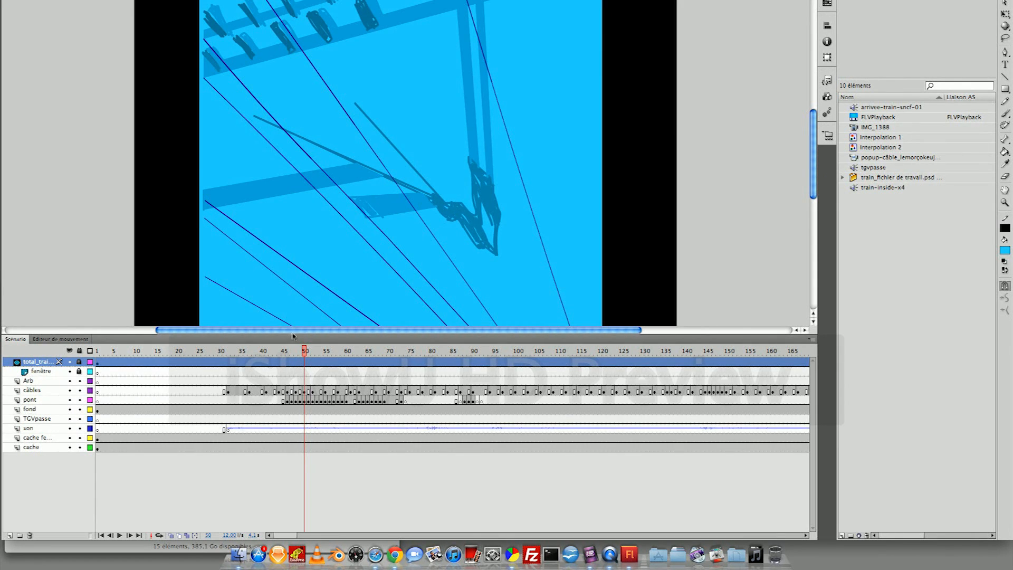
mouse_move(305, 351)
left_mouse_down()
mouse_move(289, 352)
mouse_move(298, 355)
left_mouse_up()
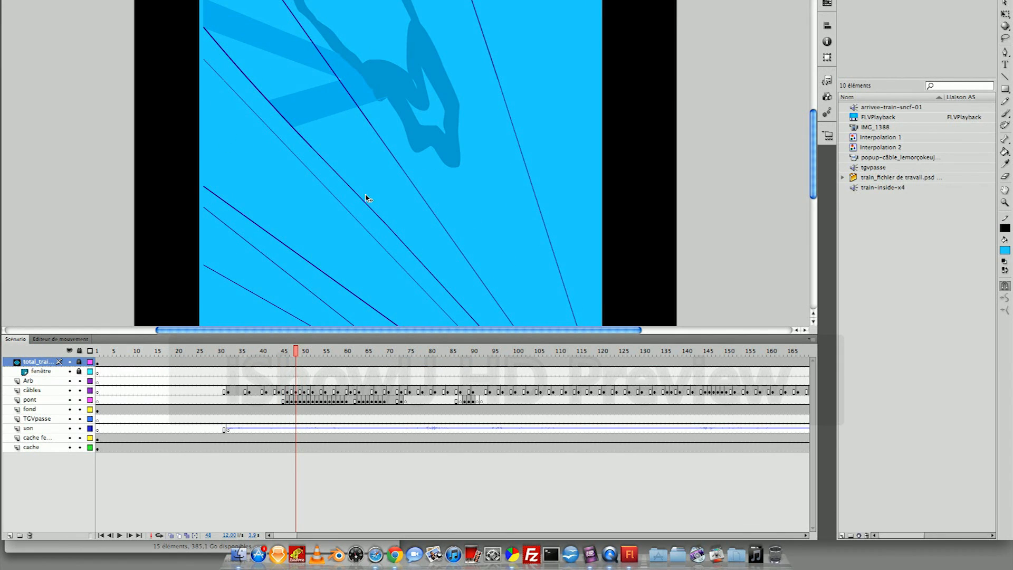
left_click(33, 382)
left_click_drag(33, 381, 33, 408)
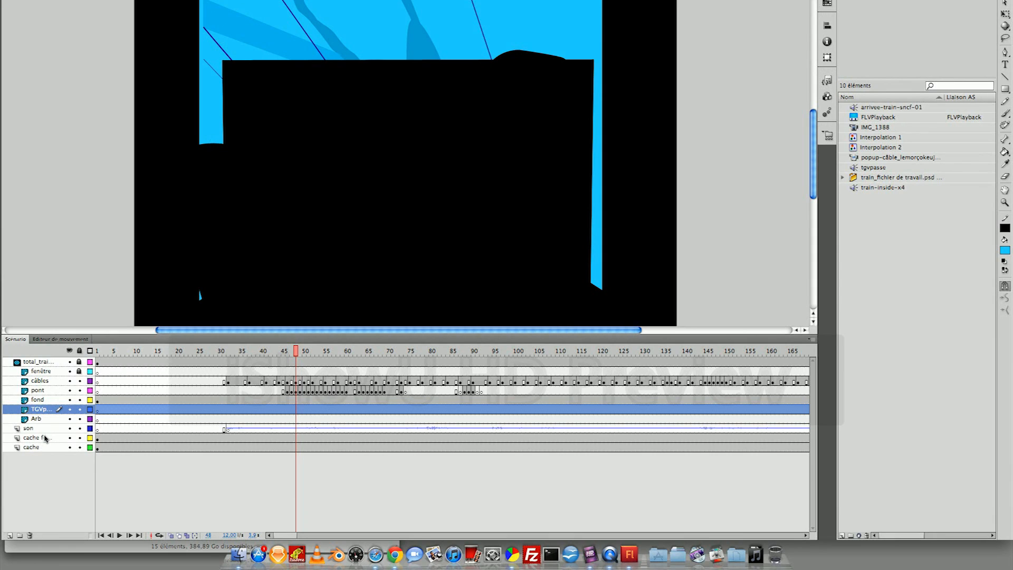
Step: Hide the son layer and both cache layers below the masked group
left_click(69, 447)
left_click(69, 438)
left_click(69, 429)
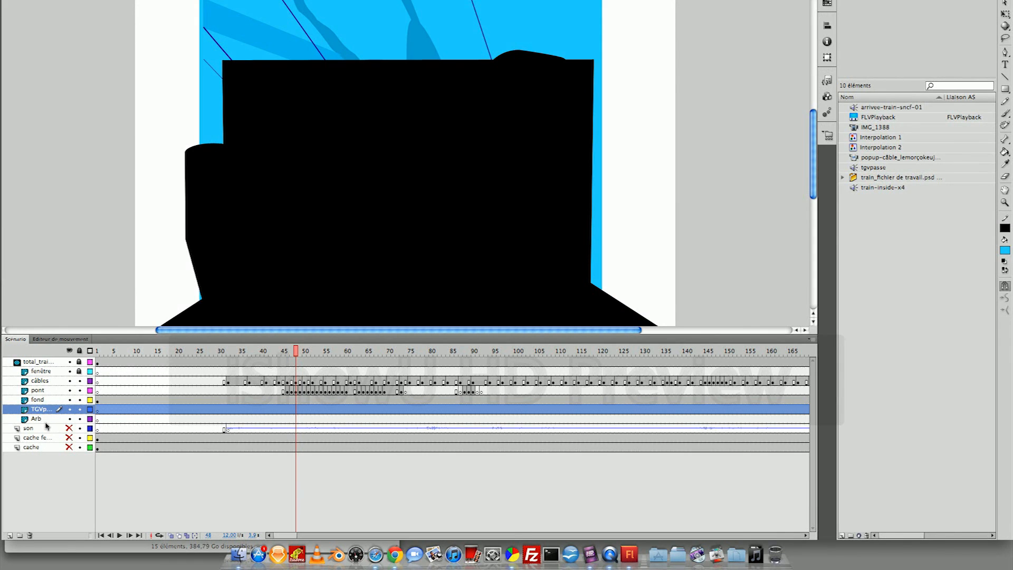
Step: Lock the câbles, pont, fond and TGVpasse layers so the total_train mask applies to them
left_click(56, 419)
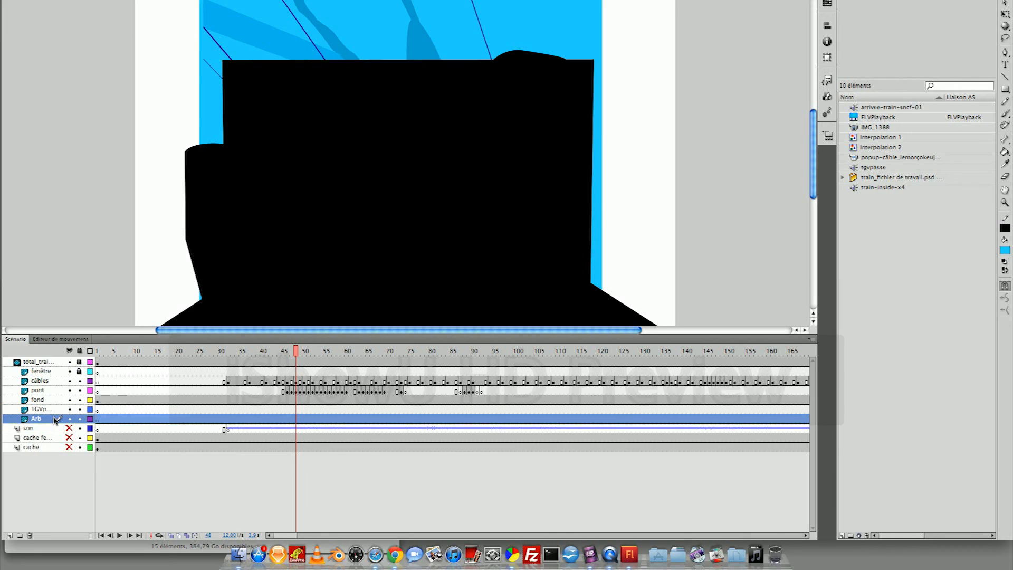
left_click(79, 380)
left_click(79, 390)
left_click(79, 399)
left_click(79, 409)
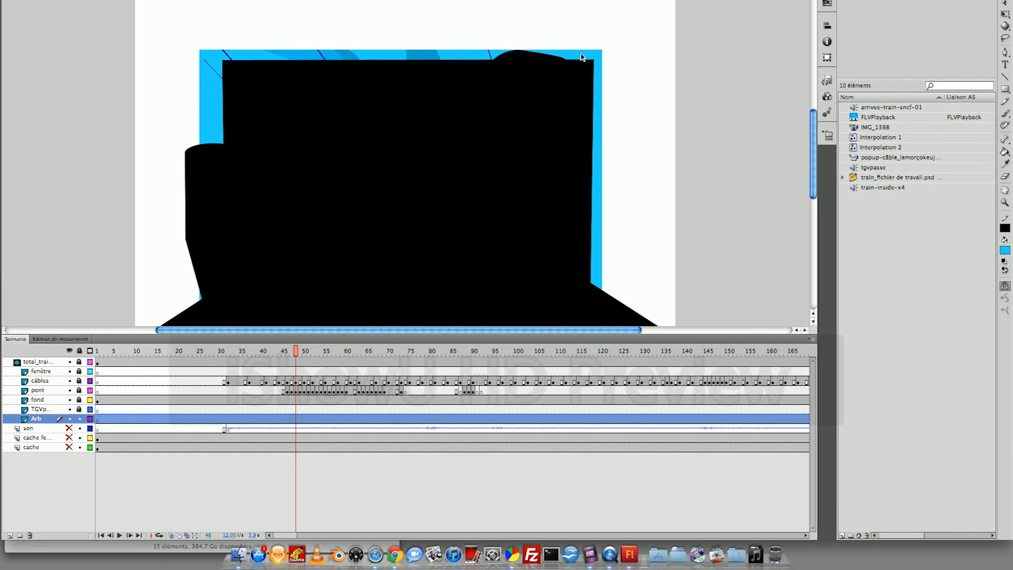
Step: Unlock and relock the total_train mask layer to compare the unmasked and masked views
left_click(58, 363)
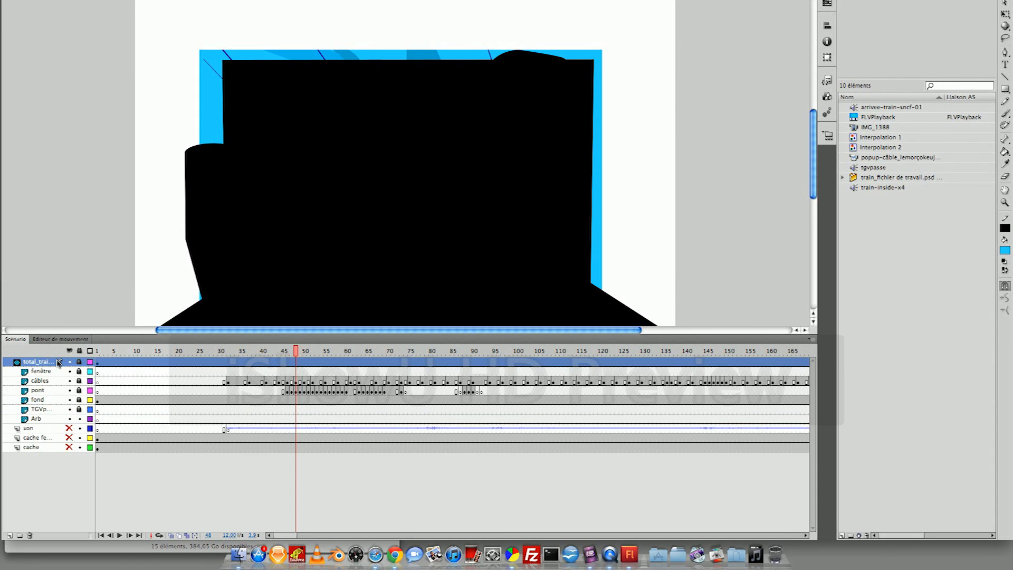
left_click(79, 362)
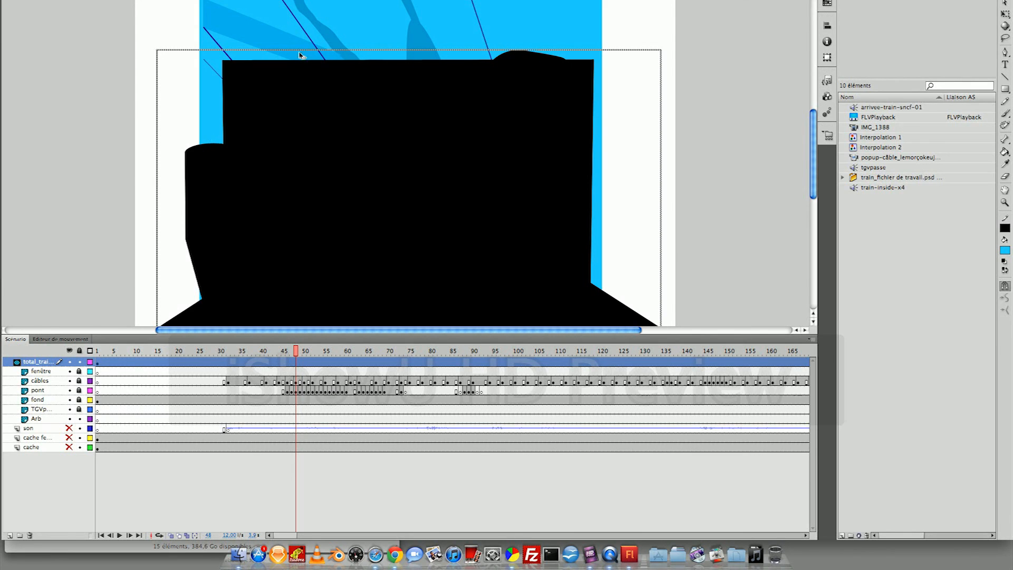
left_click(80, 362)
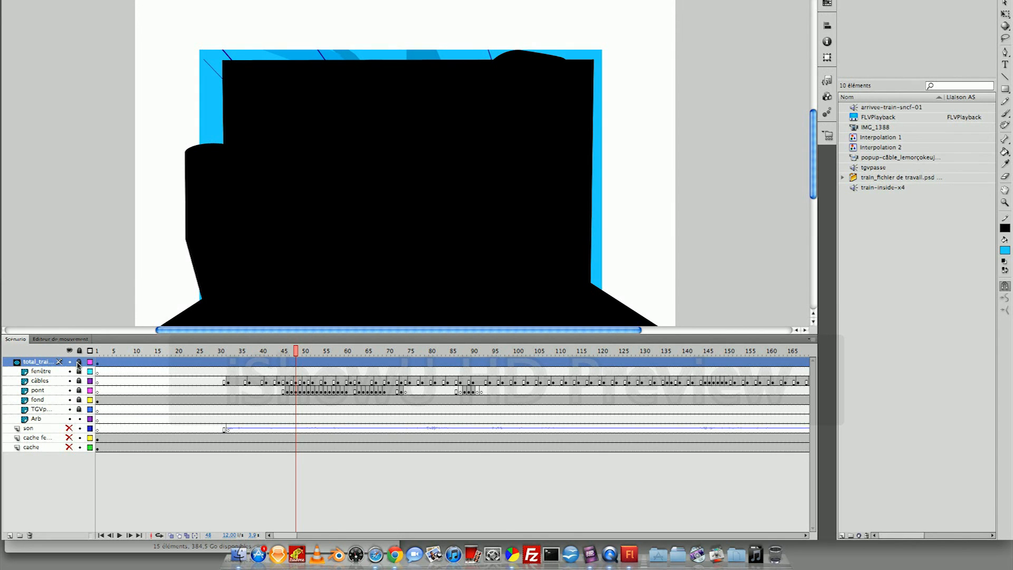
Step: Undo the layer locking, hiding, nesting and masking back to the point where total_train was a normal layer
key("super+z")
key("super+z")
key("super+z")
key("super+z")
key("super+z")
key("super+z")
key("super+z")
key("super+z")
key("super+z")
key("super+z")
key("super+z")
key("super+z")
key("super+z")
key("super+z")
key("super+z")
key("super+z")
key("super+z")
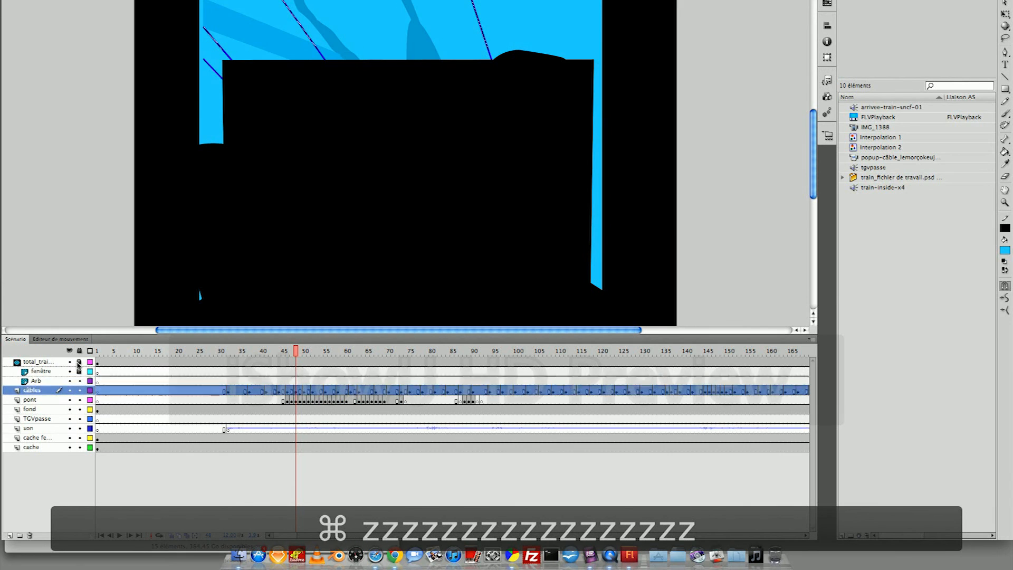
key("super+z")
key("super+z")
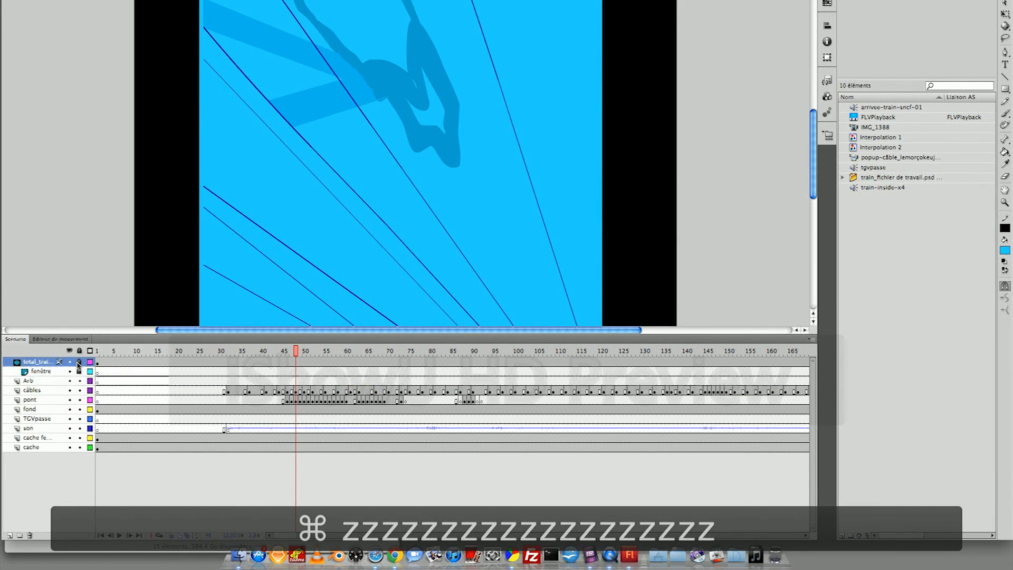
key("super+z")
key("super+z")
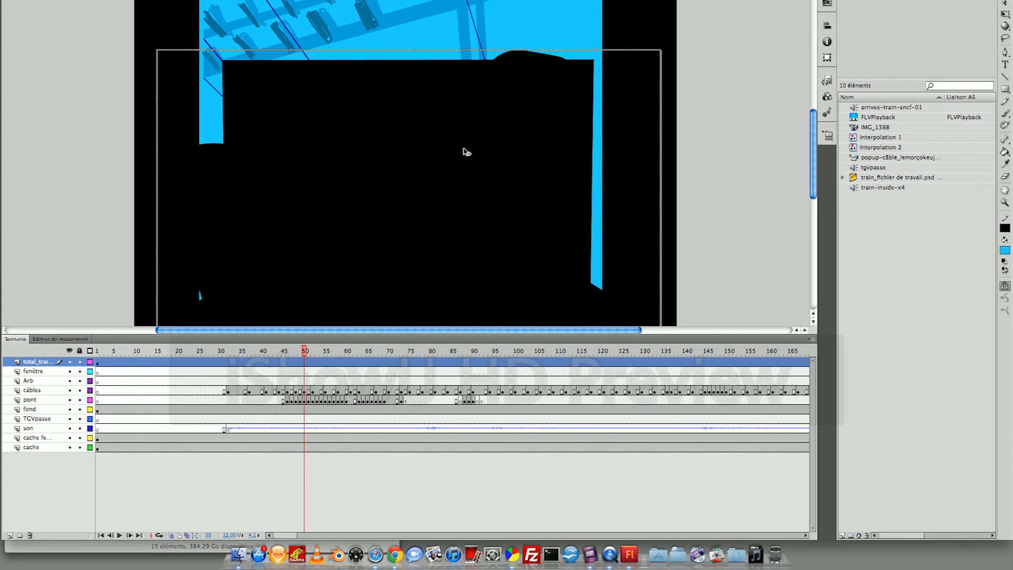
Step: Replace the black silhouette on the total_train layer with a closed, stepped-top outline drawn with the Pen tool over the lower part of the scene
key("Delete")
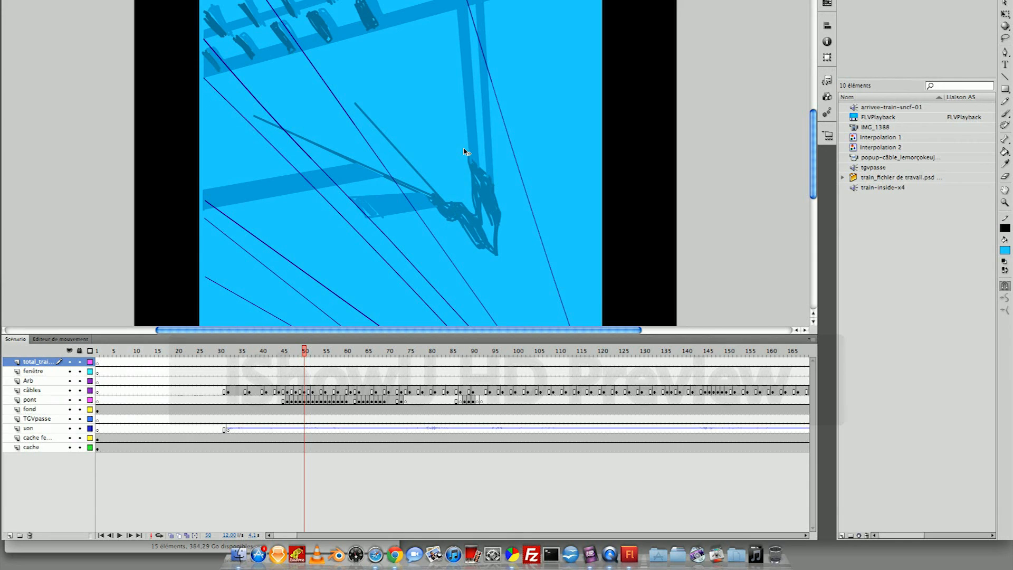
left_click(47, 361)
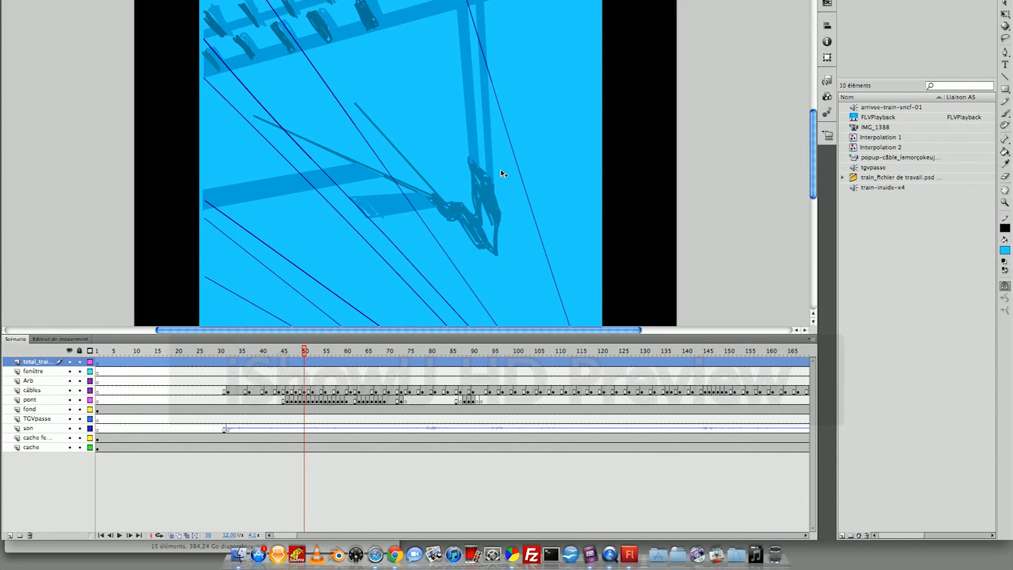
left_click(1005, 66)
left_click(1006, 140)
left_click(1006, 53)
left_click(222, 286)
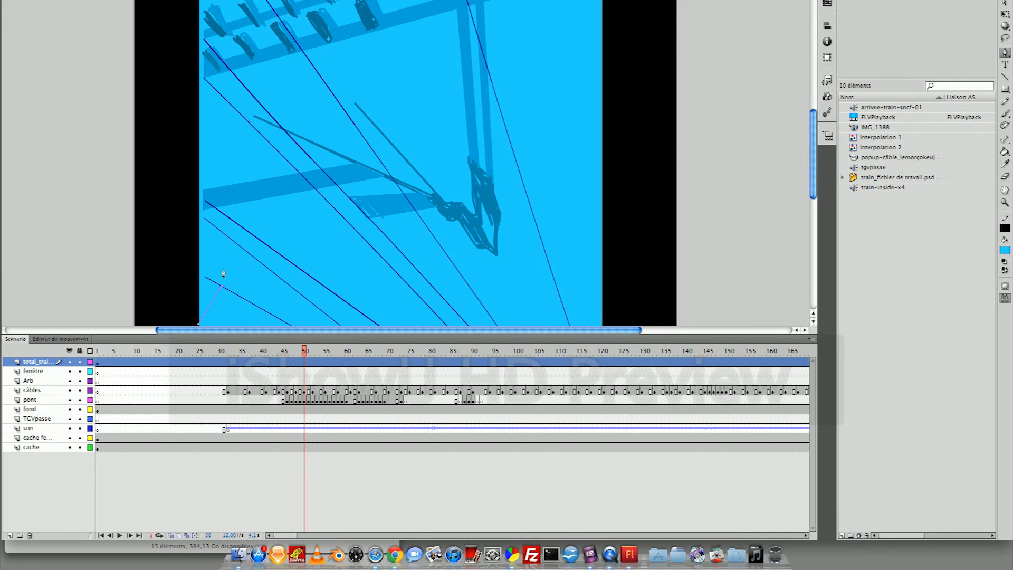
left_click(227, 159)
left_click(286, 141)
left_click(431, 141)
left_click(520, 125)
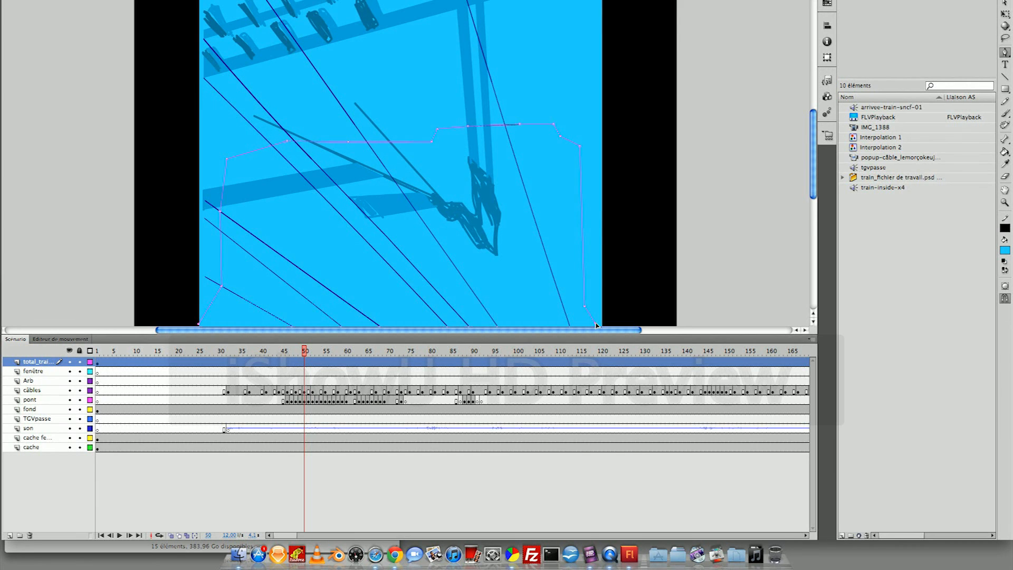
scroll(596, 322, "down", 5)
scroll(596, 323, "up", 8)
scroll(596, 323, "down", 4)
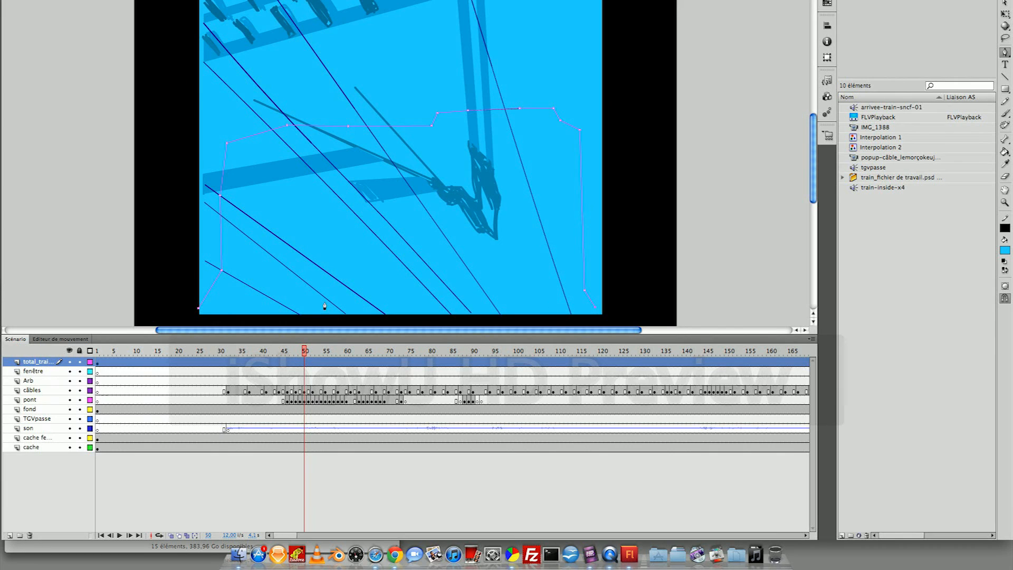
left_click(199, 309)
Step: Set the fill colour to black and fill the new outline with the Paint Bucket
left_click(1005, 152)
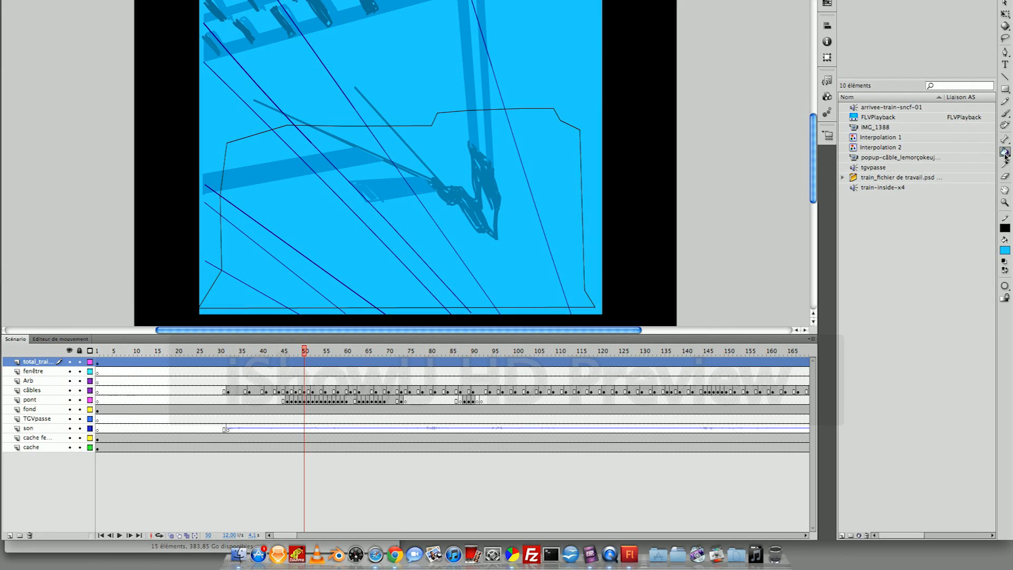
left_click(1005, 251)
left_click(855, 275)
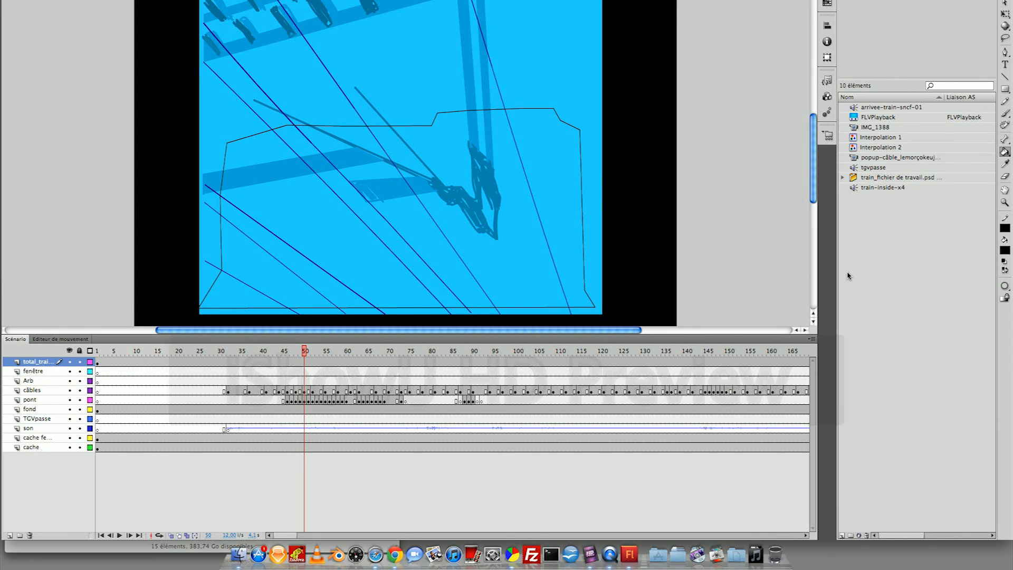
left_click(407, 193)
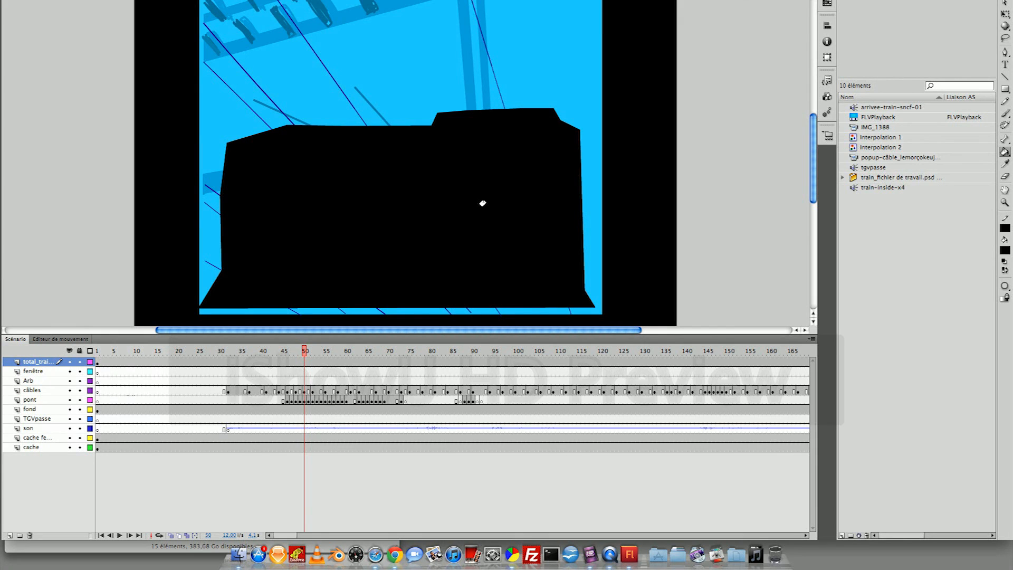
Step: Convert the total_train layer with the filled black shape into a mask for the fenêtre layer
left_click(1005, 3)
left_click(35, 363)
right_click(35, 363)
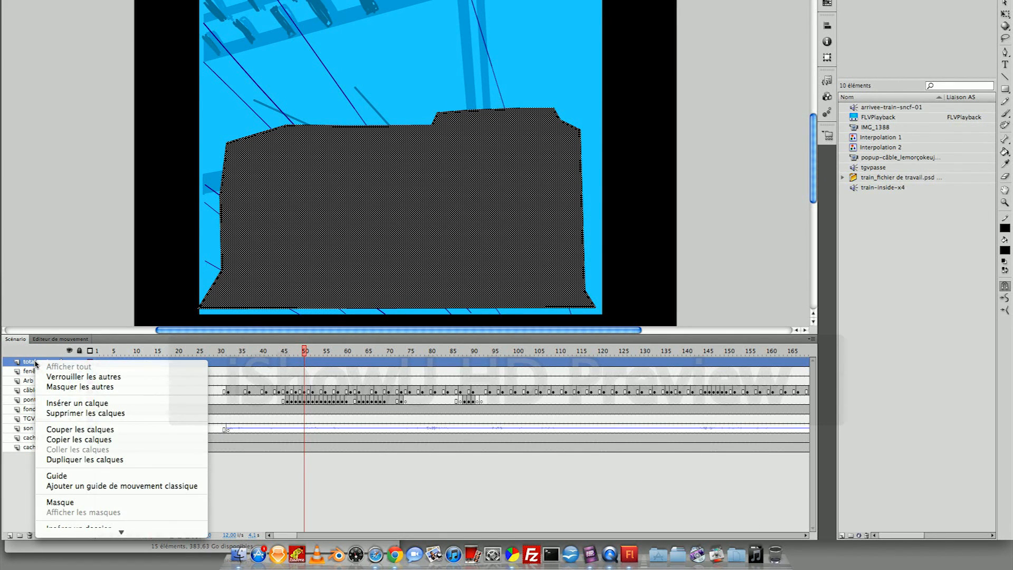
left_click(75, 502)
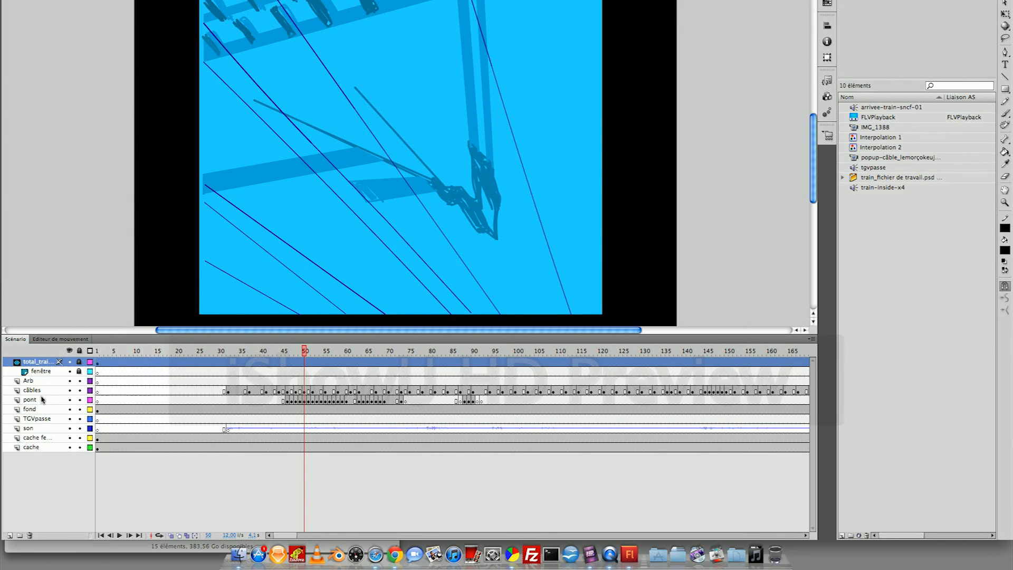
Step: Nest the Arb, câbles, pont, fond and TGVpasse layers under the total_train mask and lock all five
left_click_drag(32, 384, 32, 419)
left_click(33, 421)
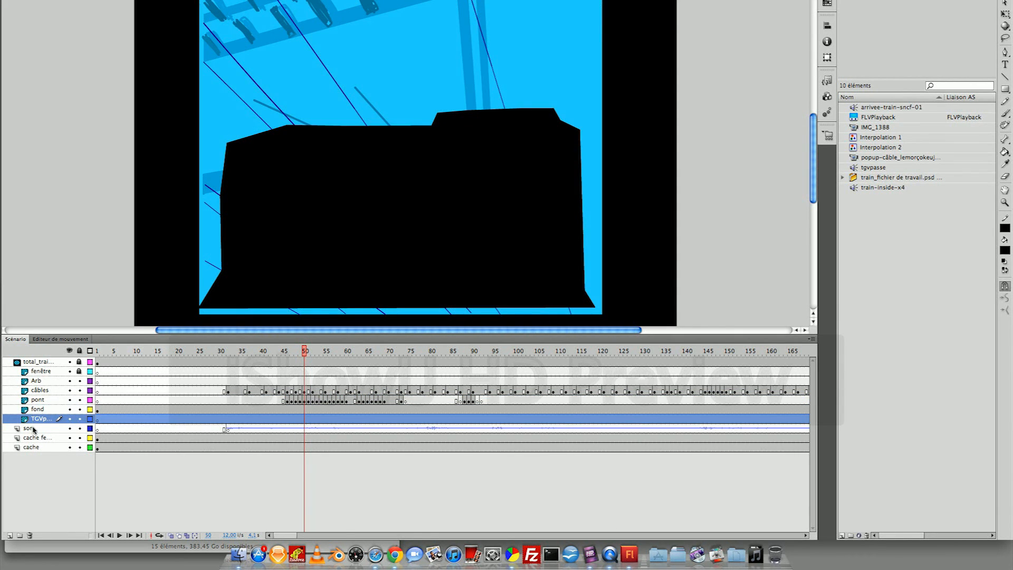
left_click(79, 381)
left_click(79, 390)
left_click(80, 400)
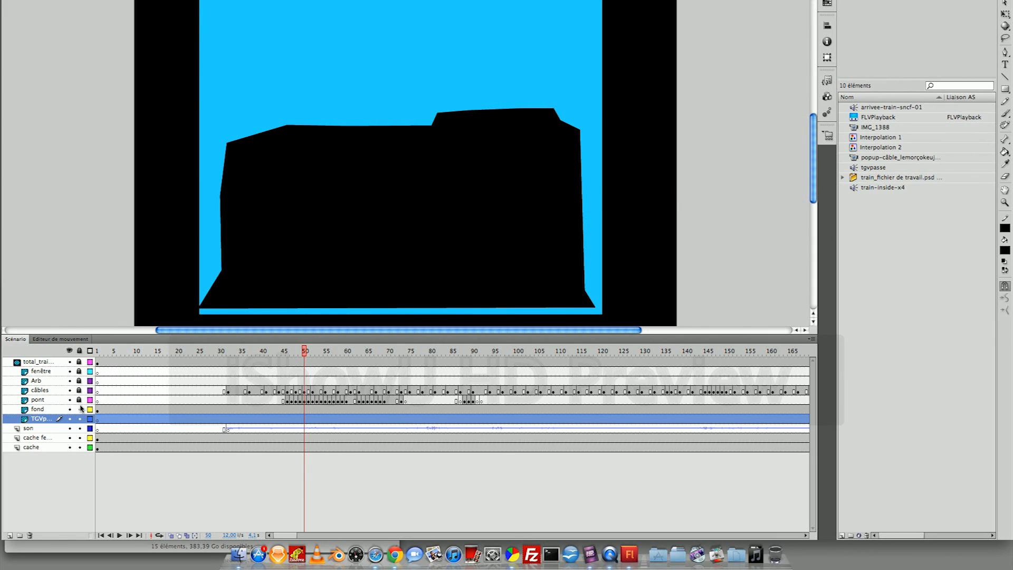
left_click(80, 409)
left_click(80, 419)
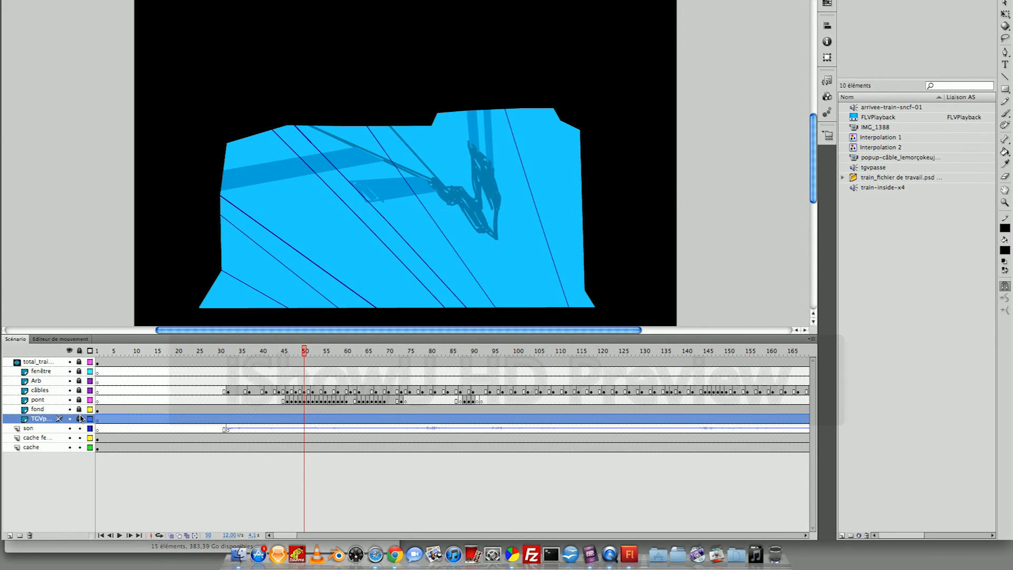
Step: Hide and show the two cache layers one at a time to check what each covers around the masked scene
left_click(70, 448)
left_click(70, 448)
left_click(69, 438)
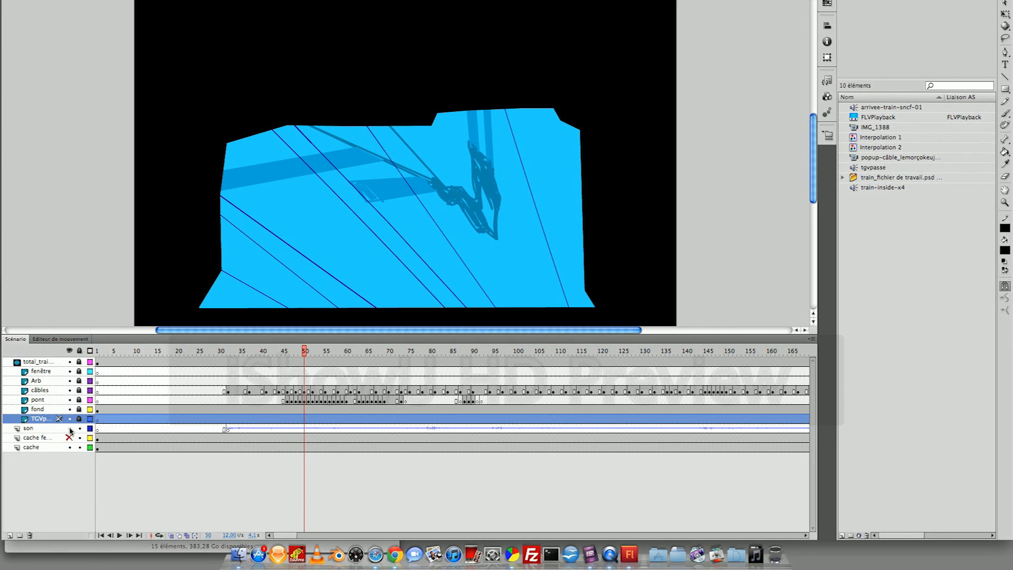
left_click(69, 438)
left_click(69, 447)
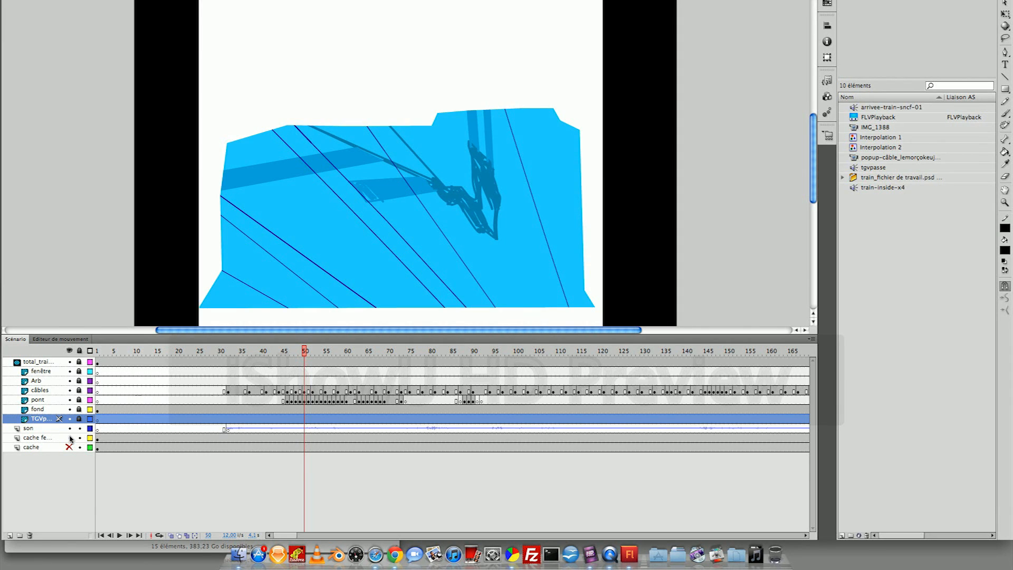
left_click(69, 437)
left_click(69, 438)
left_click(70, 447)
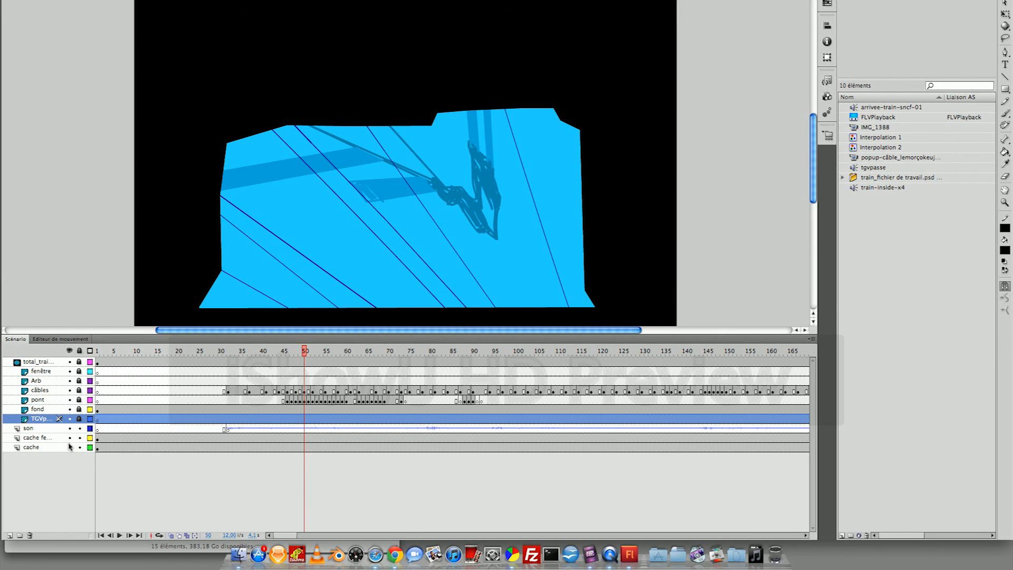
Step: Scrub the timeline from about frame 40 to frame 47 to preview the masked scenery in motion
left_click(264, 350)
mouse_move(264, 349)
left_mouse_down()
mouse_move(224, 351)
mouse_move(735, 369)
mouse_move(294, 364)
left_mouse_up()
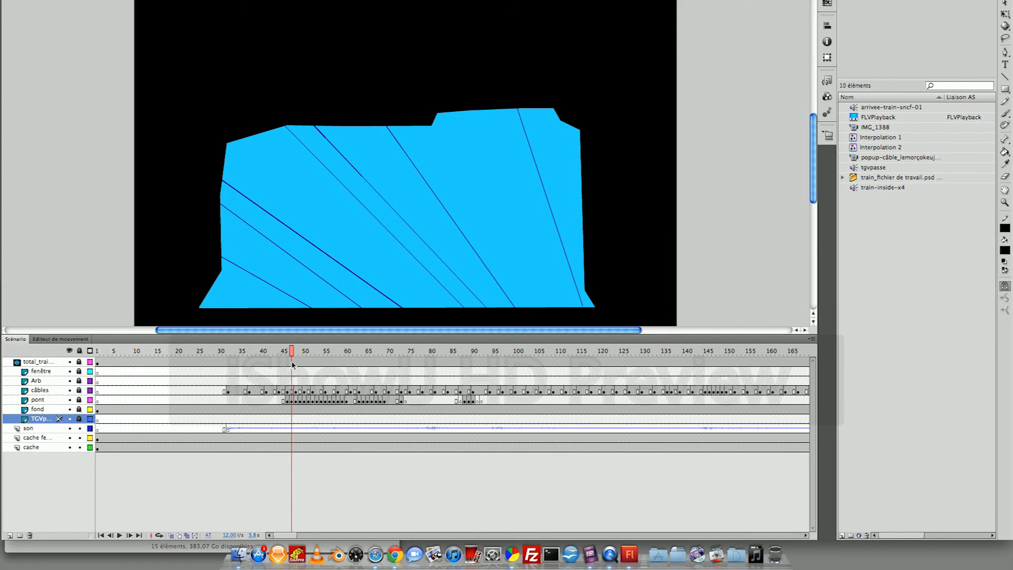